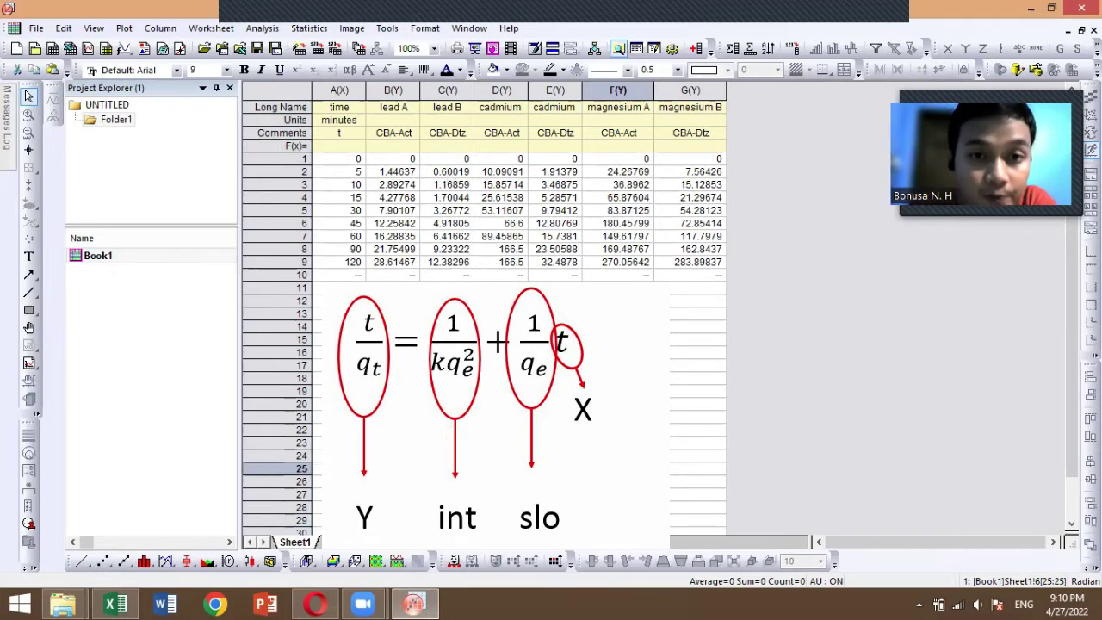
left_click(447, 288)
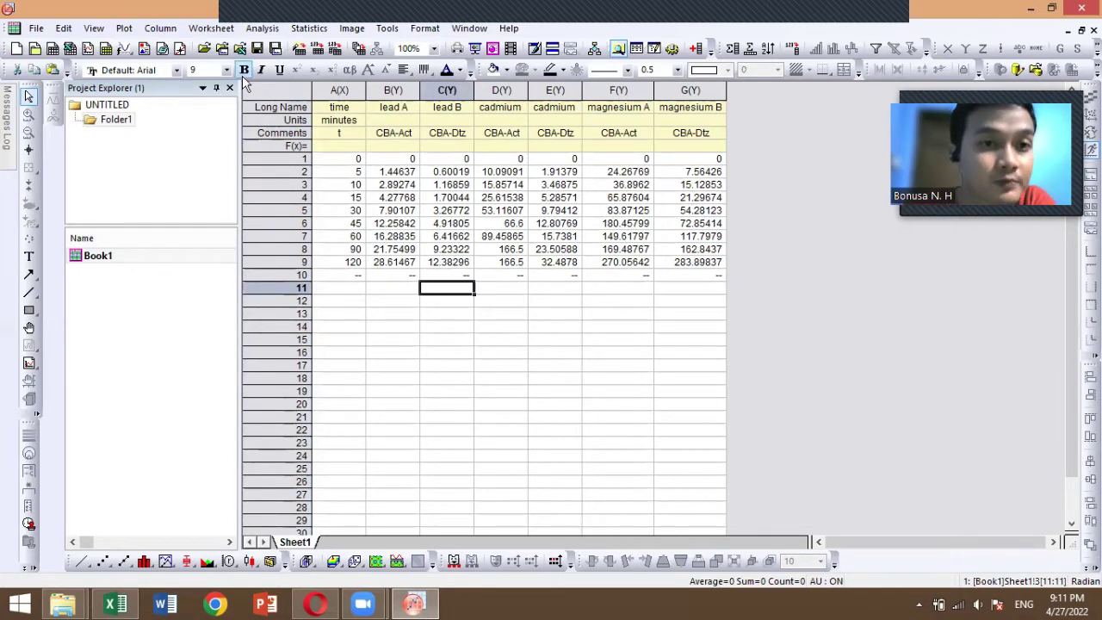
left_click(435, 223)
left_click(441, 302)
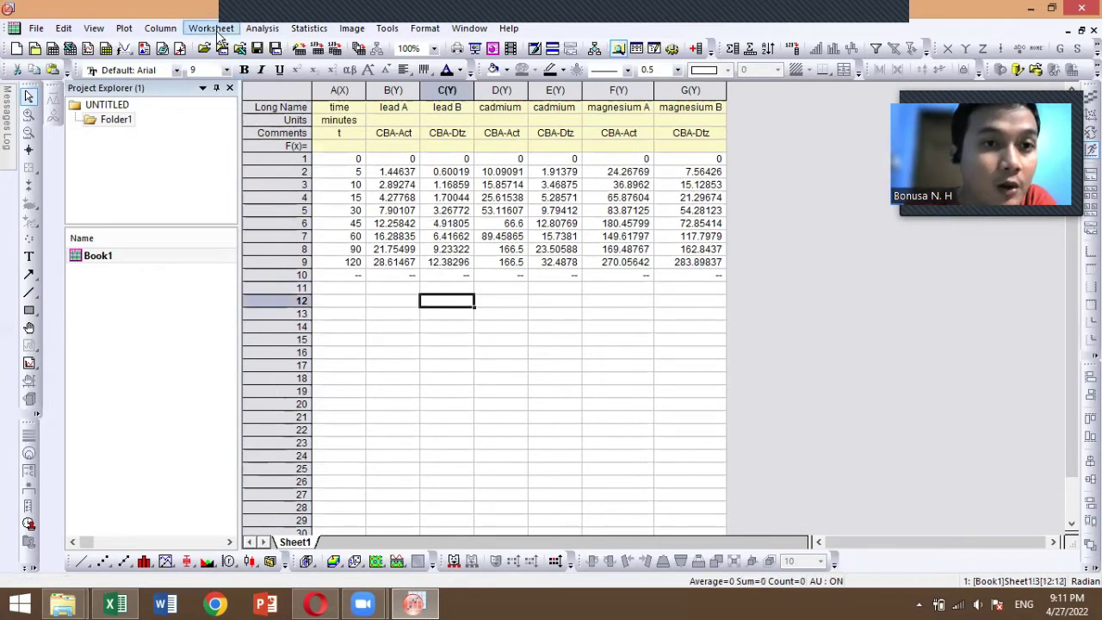
Plot the lead A and lead B columns against time as a scatter graph.
left_click_drag(339, 89, 442, 90)
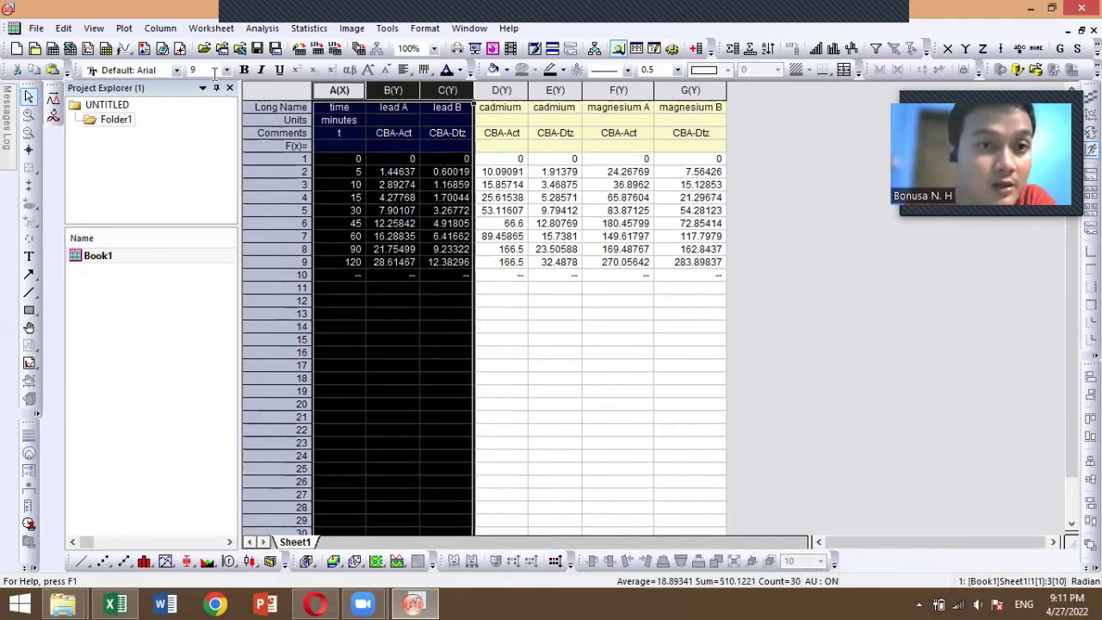
left_click(125, 29)
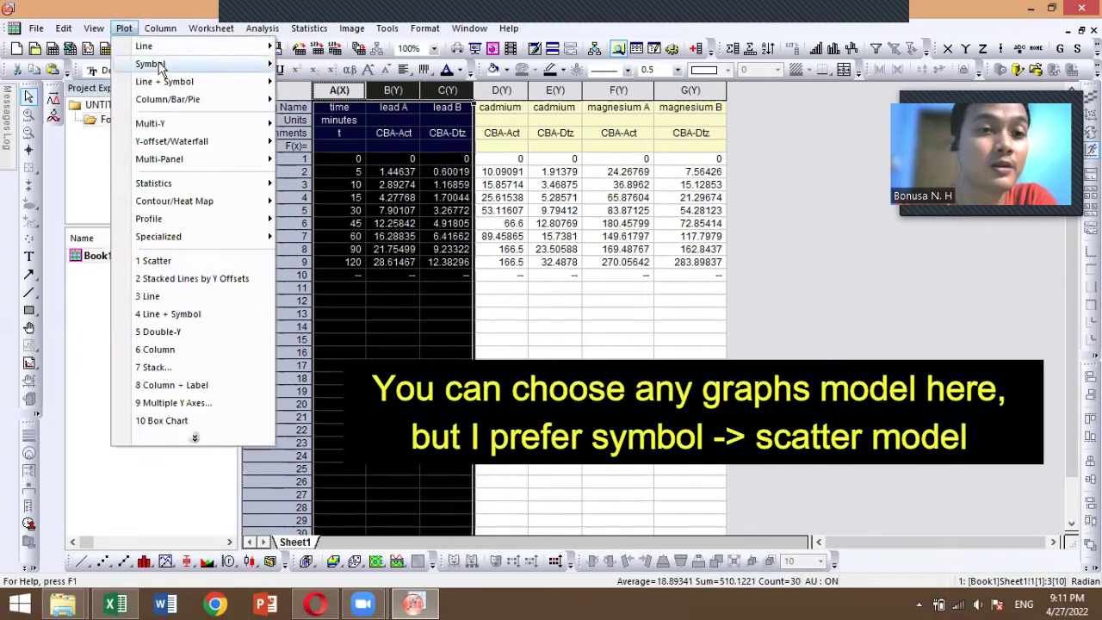
mouse_move(203, 72)
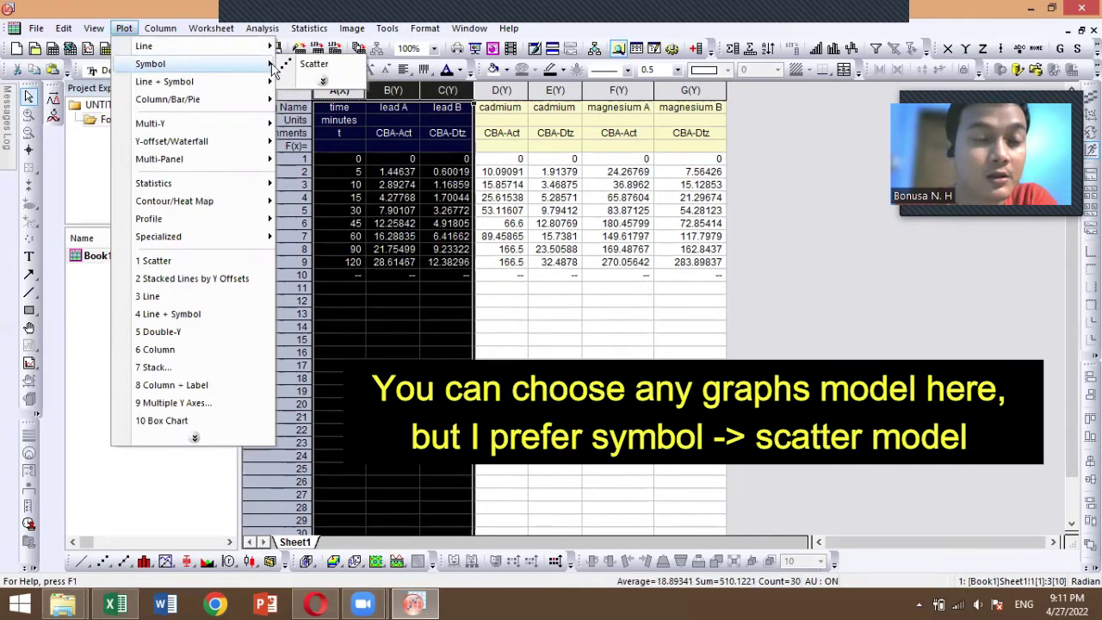
left_click(332, 69)
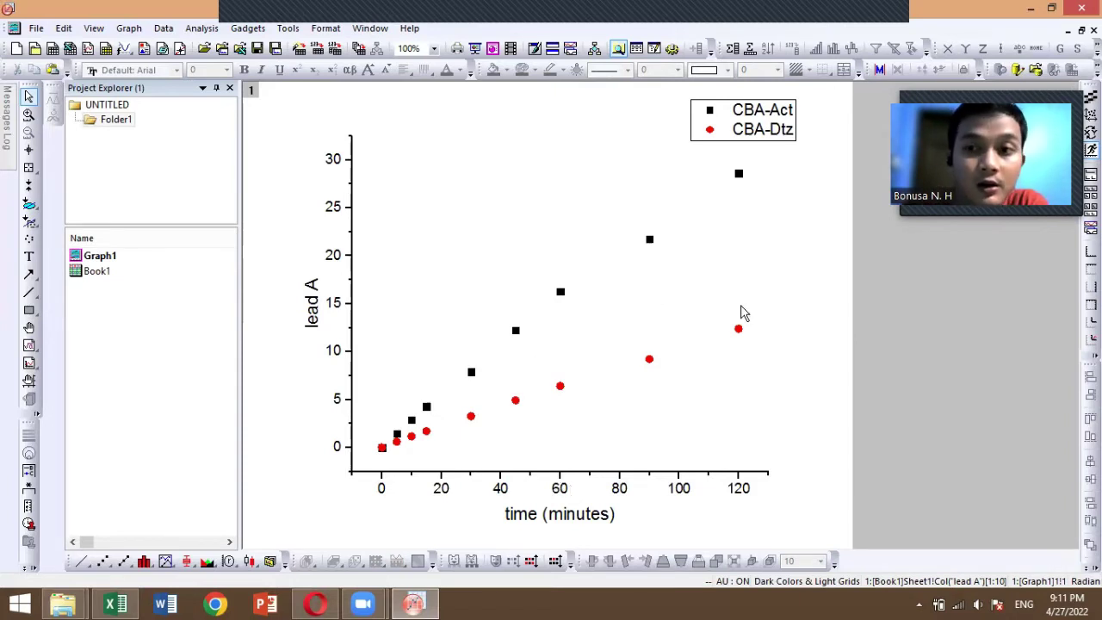
Open the Linear Fit settings for both plotted lead datasets, keeping Recalculate set to Manual.
left_click(561, 388)
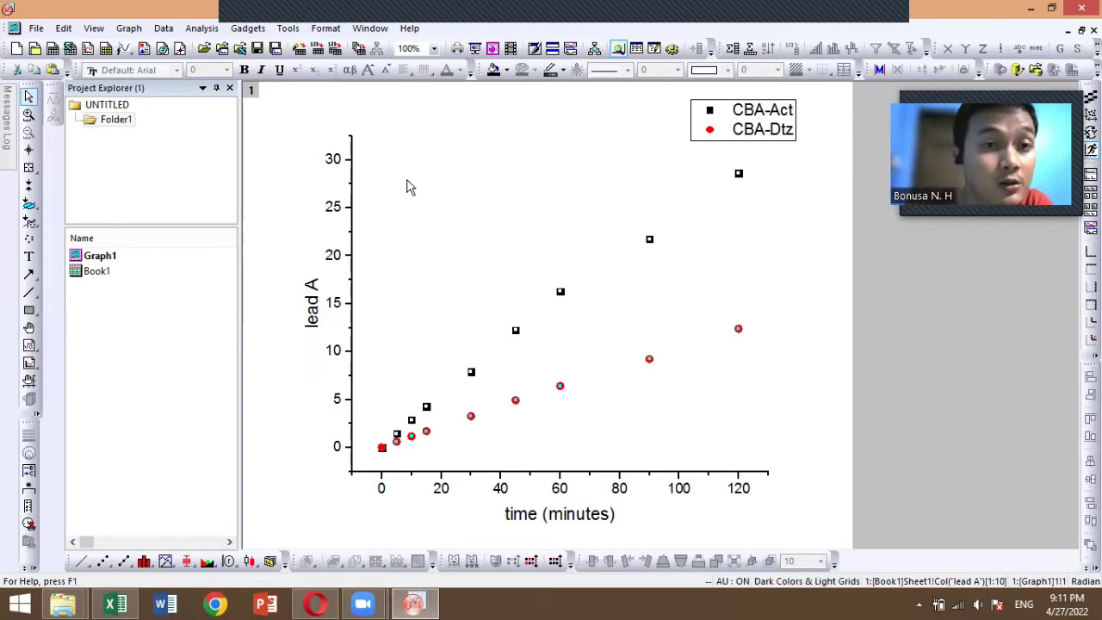
left_click(203, 28)
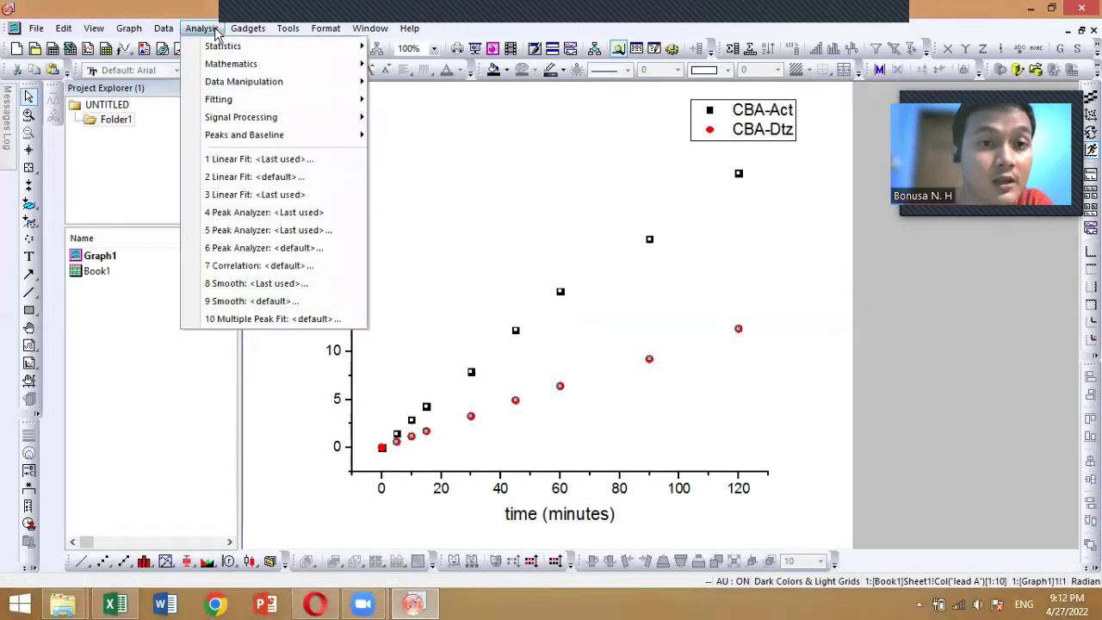
mouse_move(353, 102)
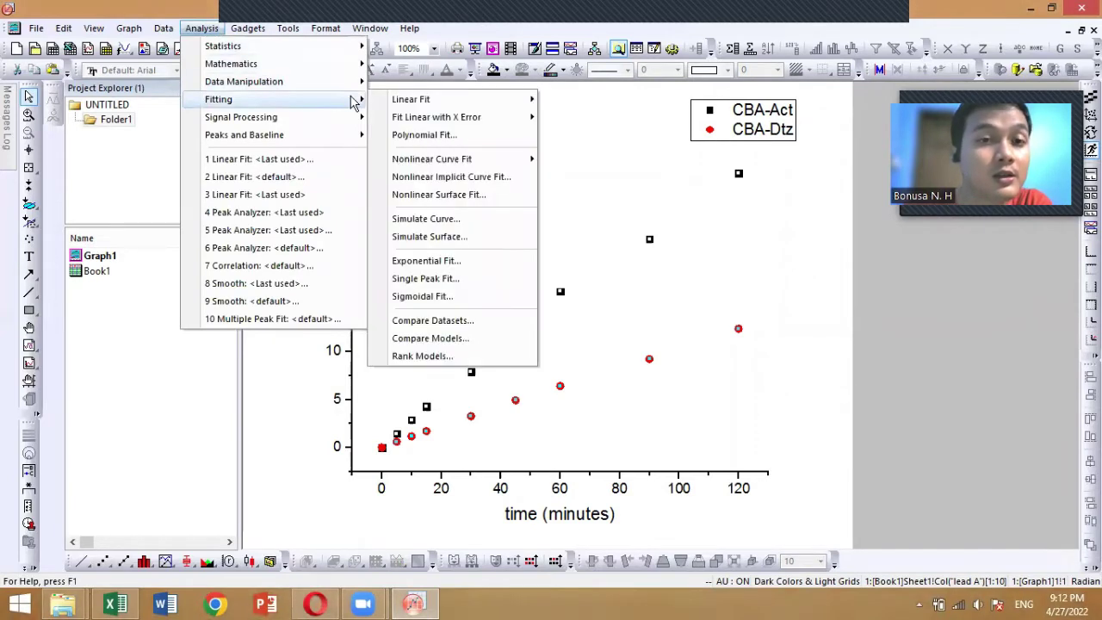
mouse_move(443, 100)
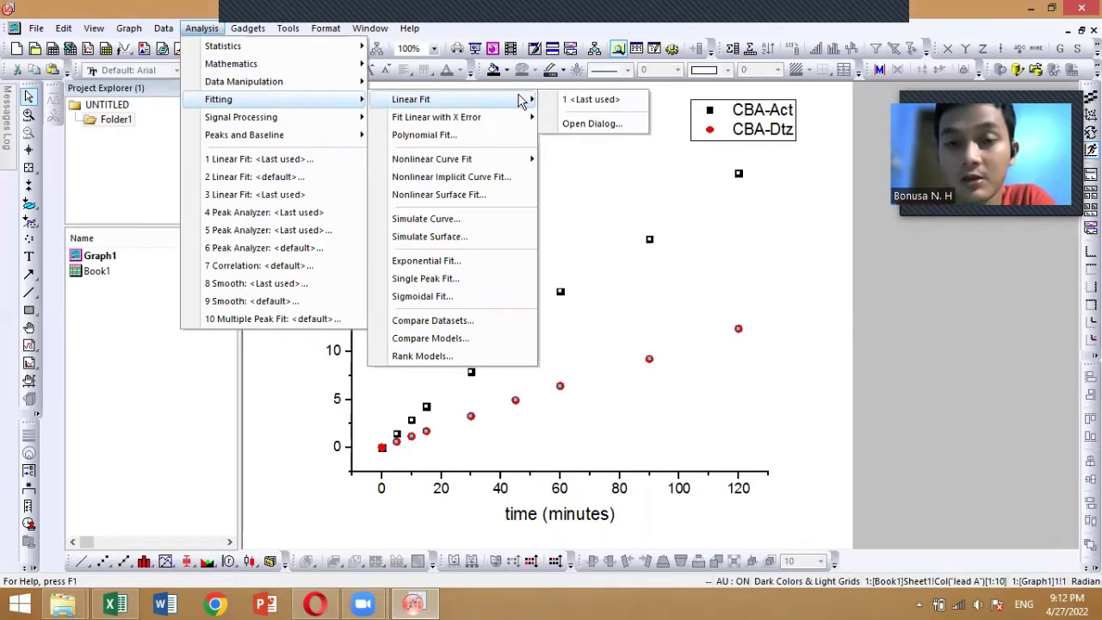
left_click(594, 123)
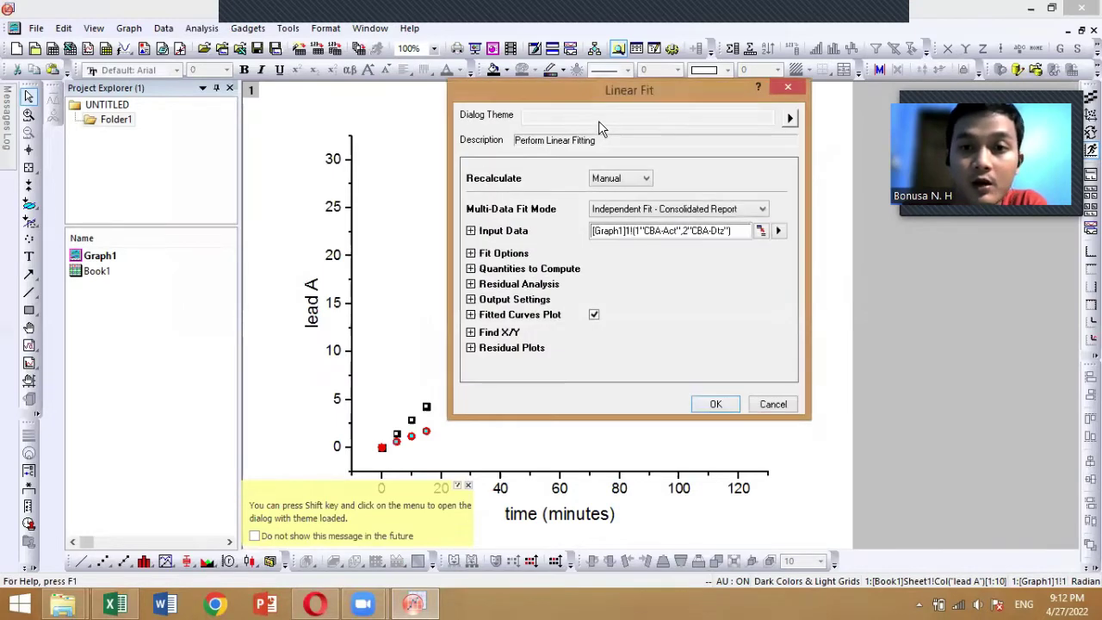
left_click(620, 178)
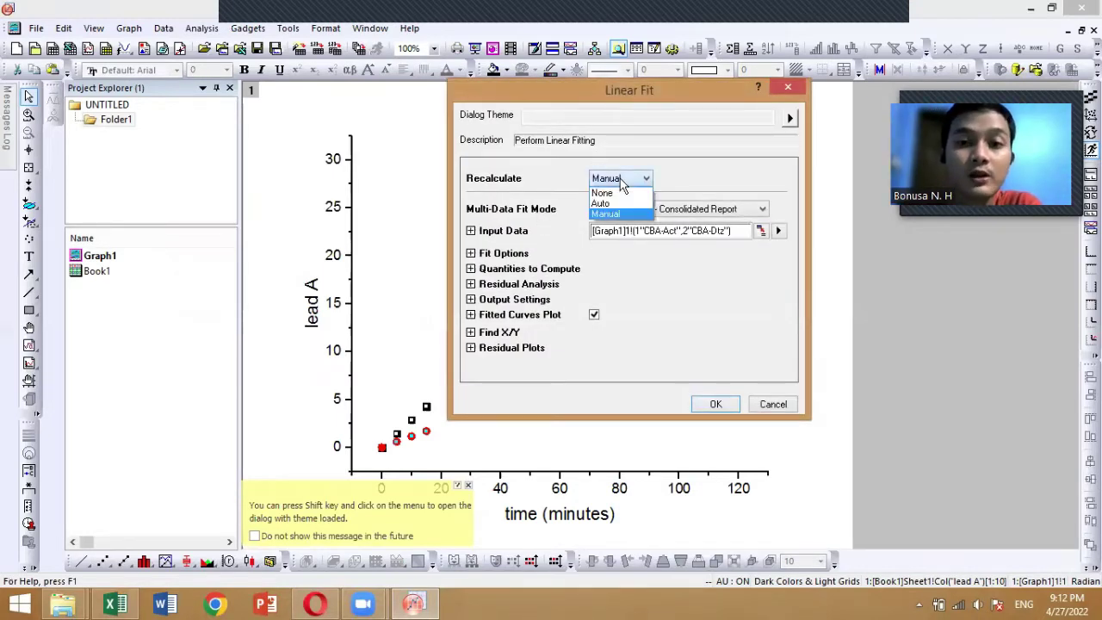
left_click(622, 179)
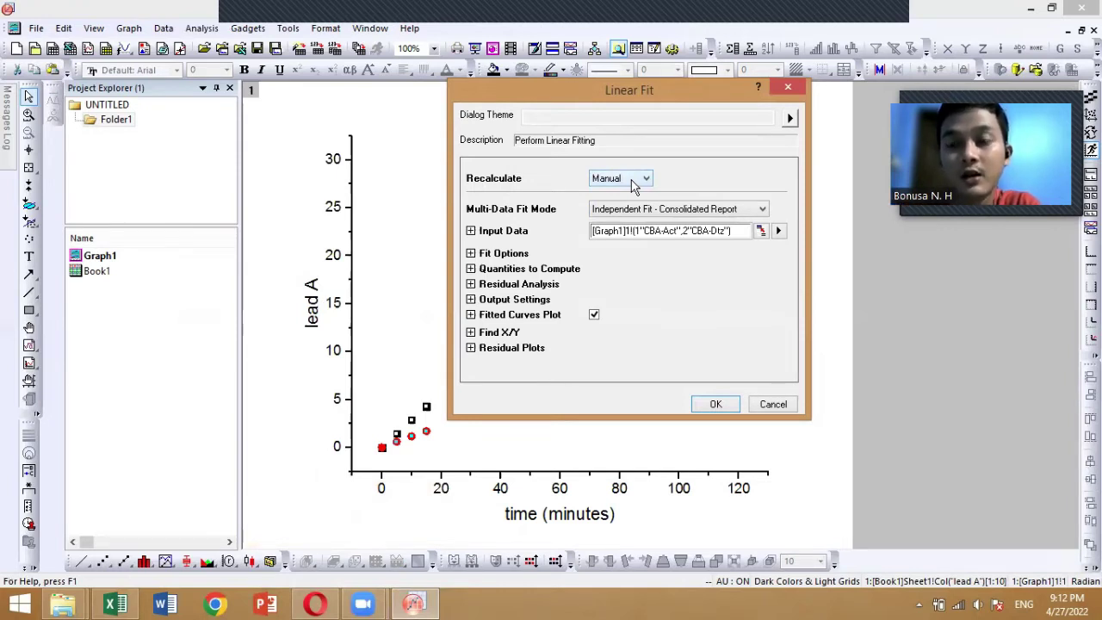
Review the fit options, quantities to compute, residual analysis and output settings, and run the linear fit with the existing settings.
left_click(470, 254)
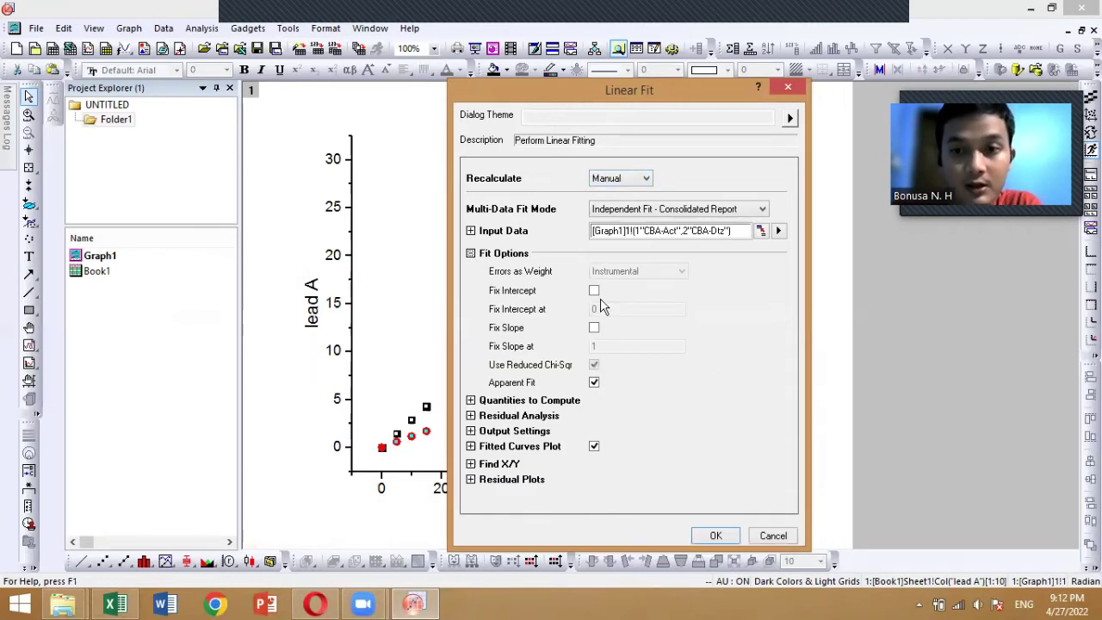
left_click(470, 253)
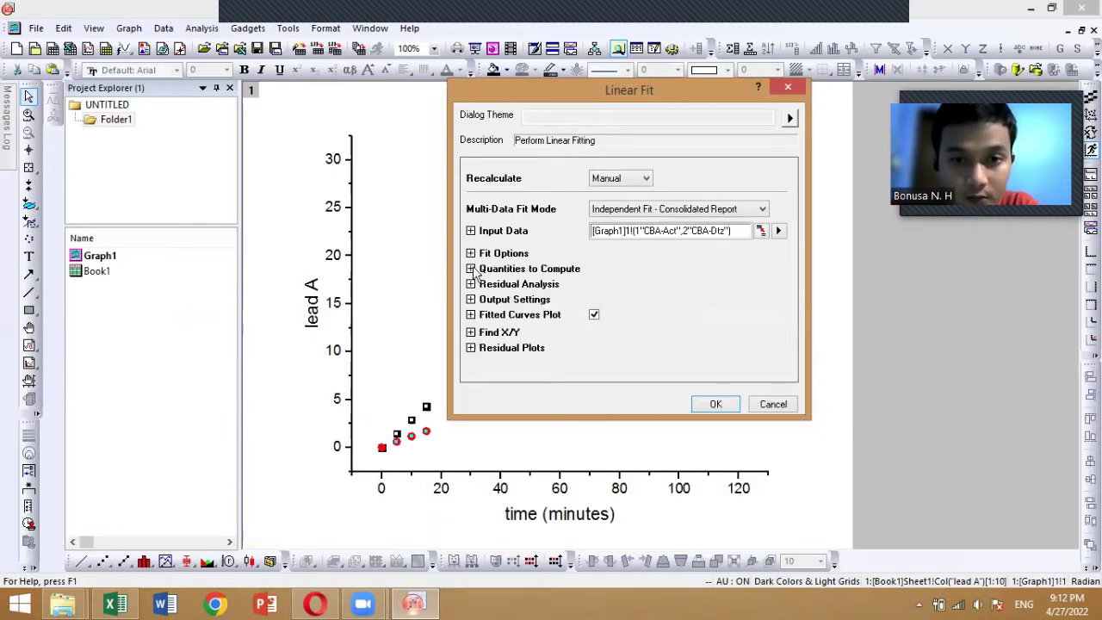
left_click(471, 269)
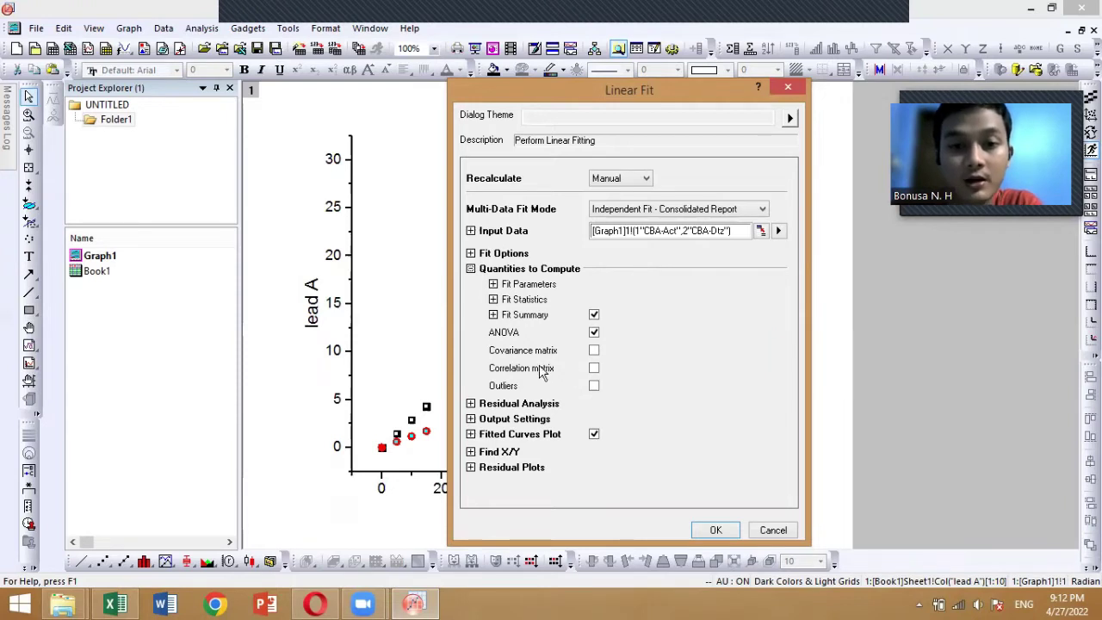
left_click(472, 268)
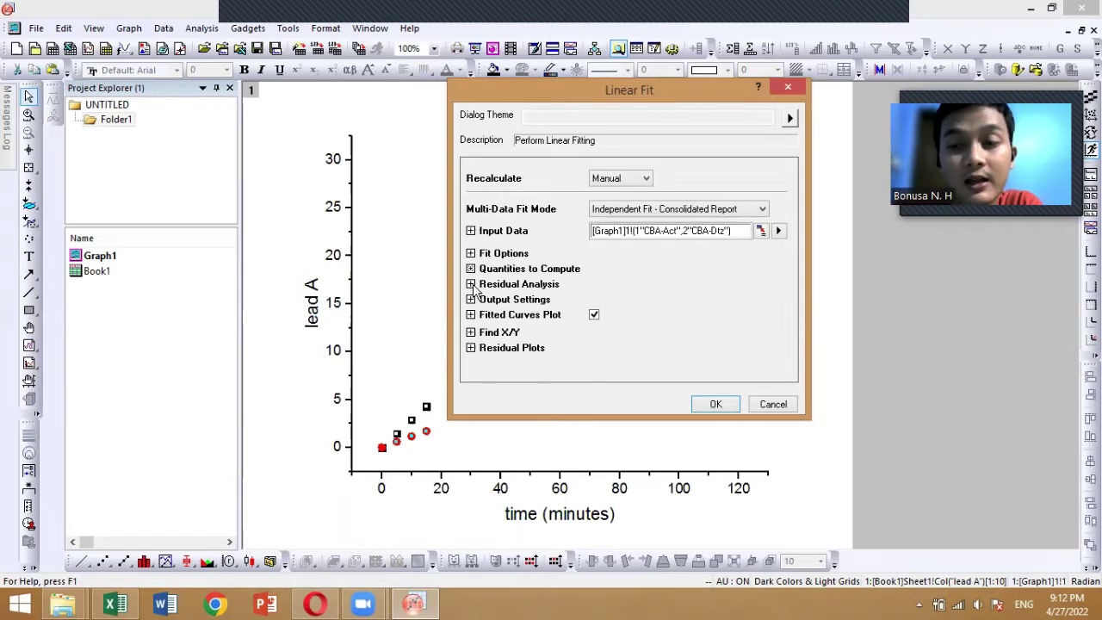
left_click(472, 286)
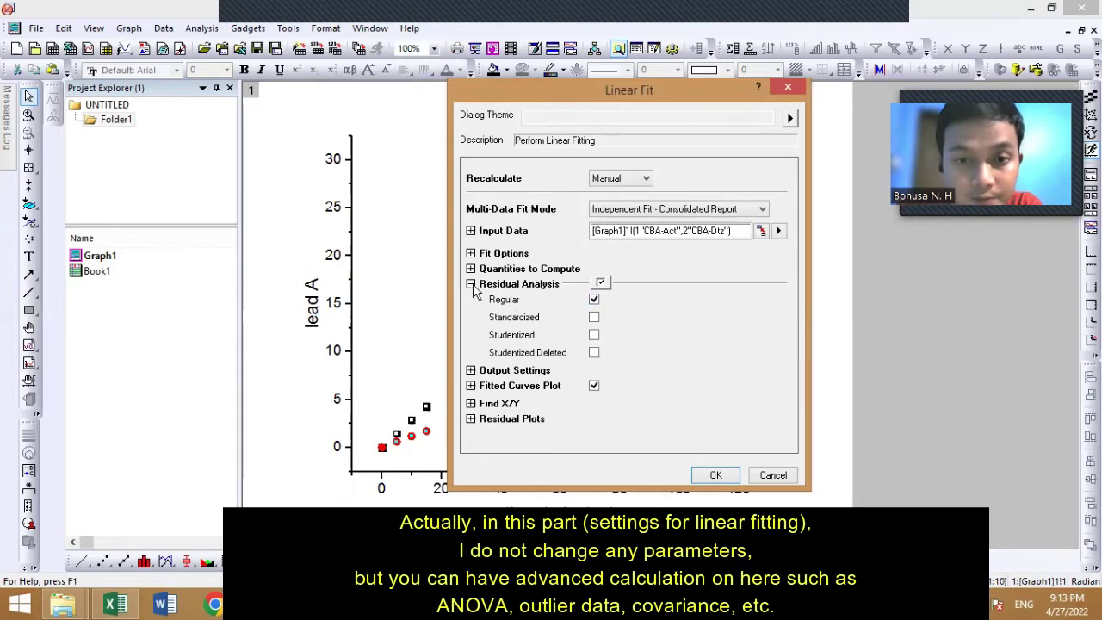
left_click(471, 285)
left_click(471, 299)
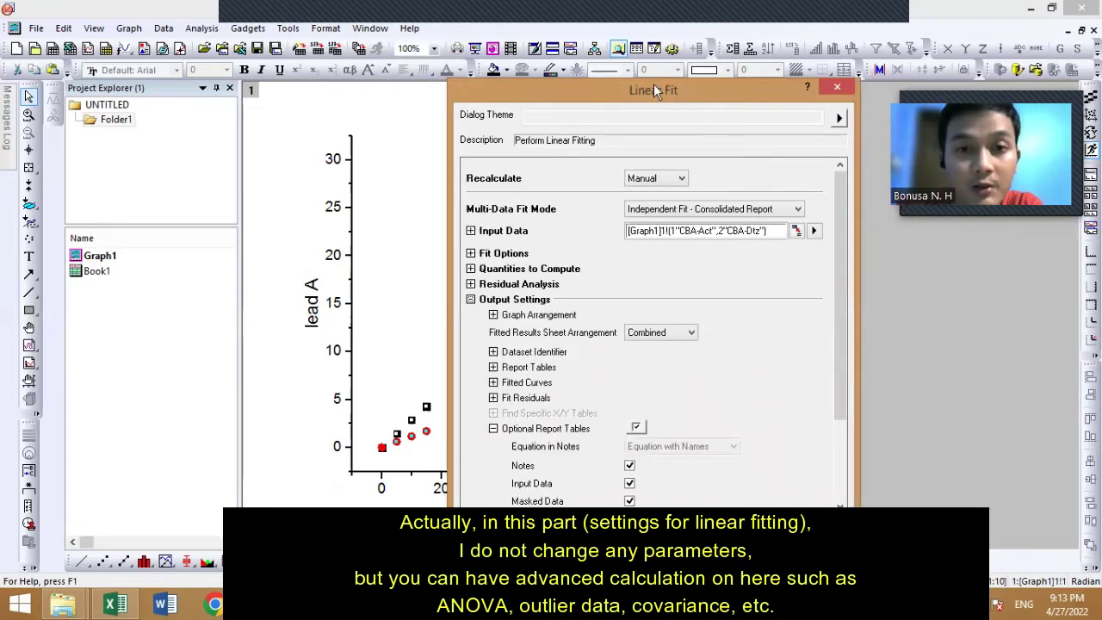
left_click_drag(654, 83, 593, 46)
scroll(790, 413, "down", 3)
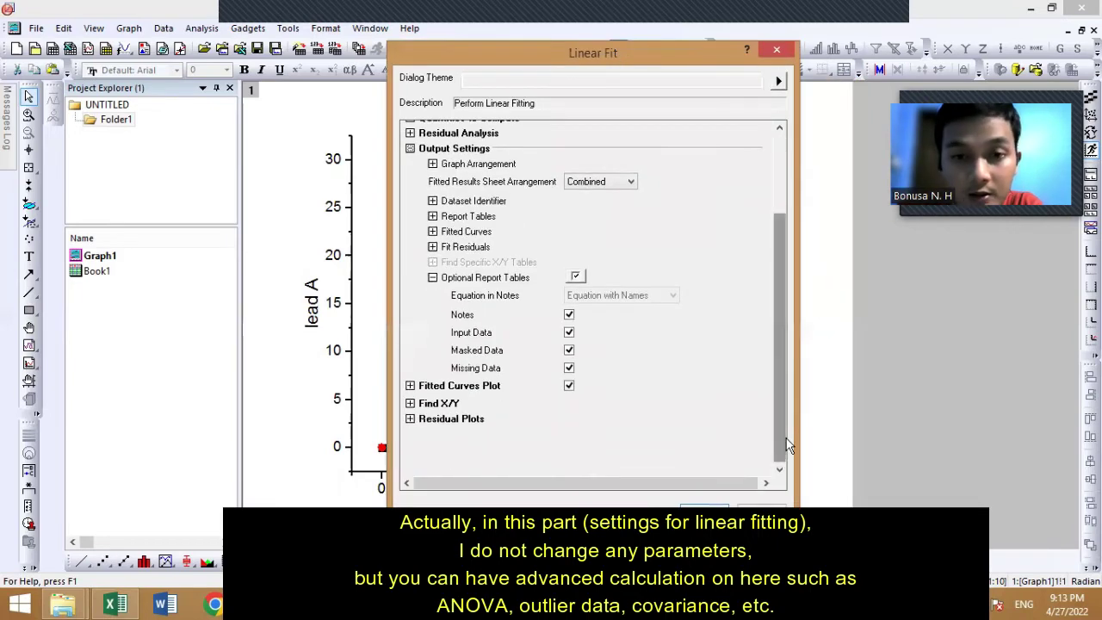
left_click(410, 148)
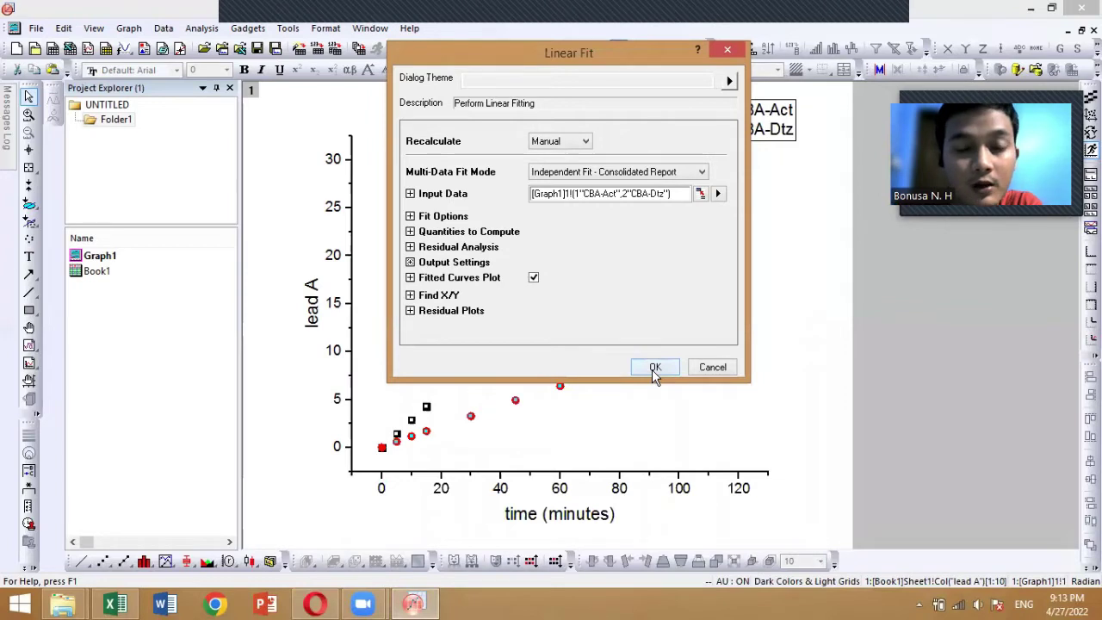
left_click(655, 368)
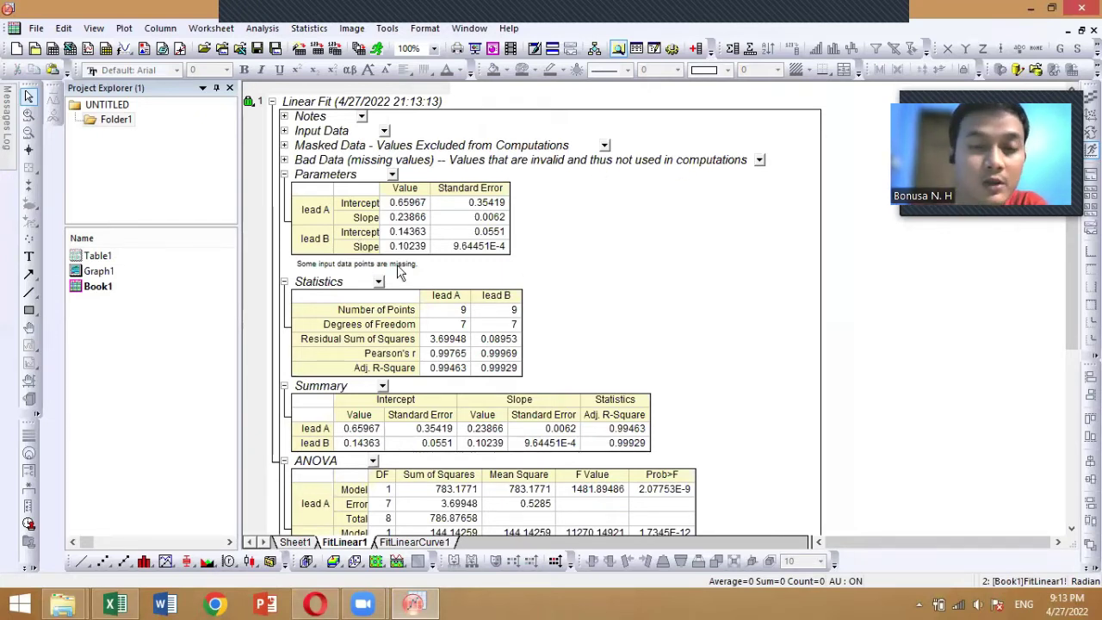
Examine the intercepts, slopes, standard errors, Pearson's r and adjusted R-square for lead A and lead B in the linear fit report.
left_click(366, 206)
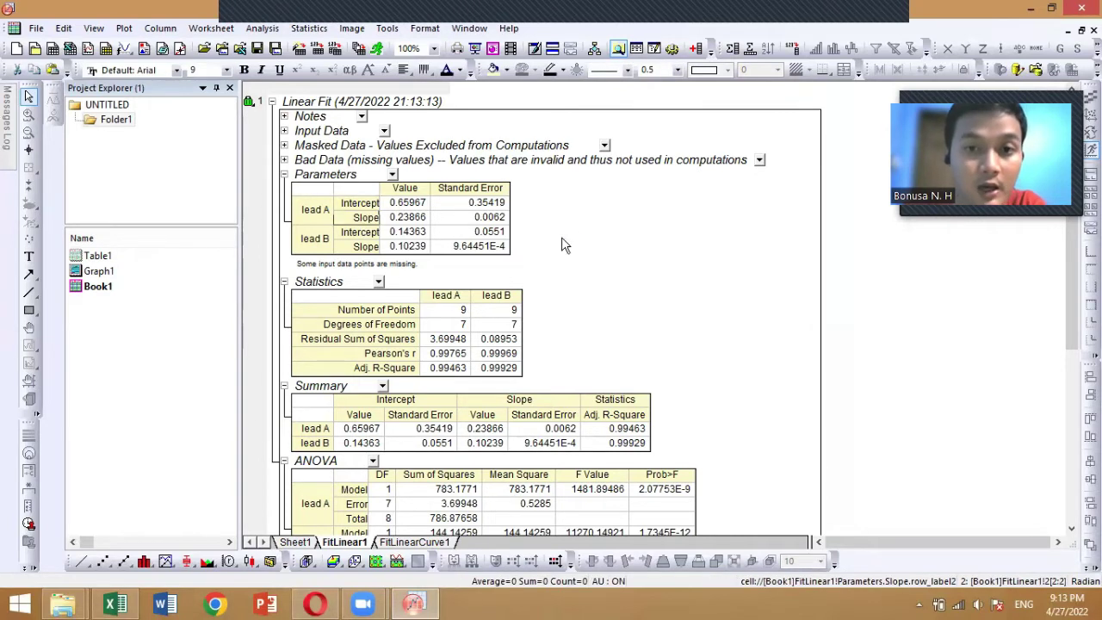
left_click(469, 217)
left_click(496, 204)
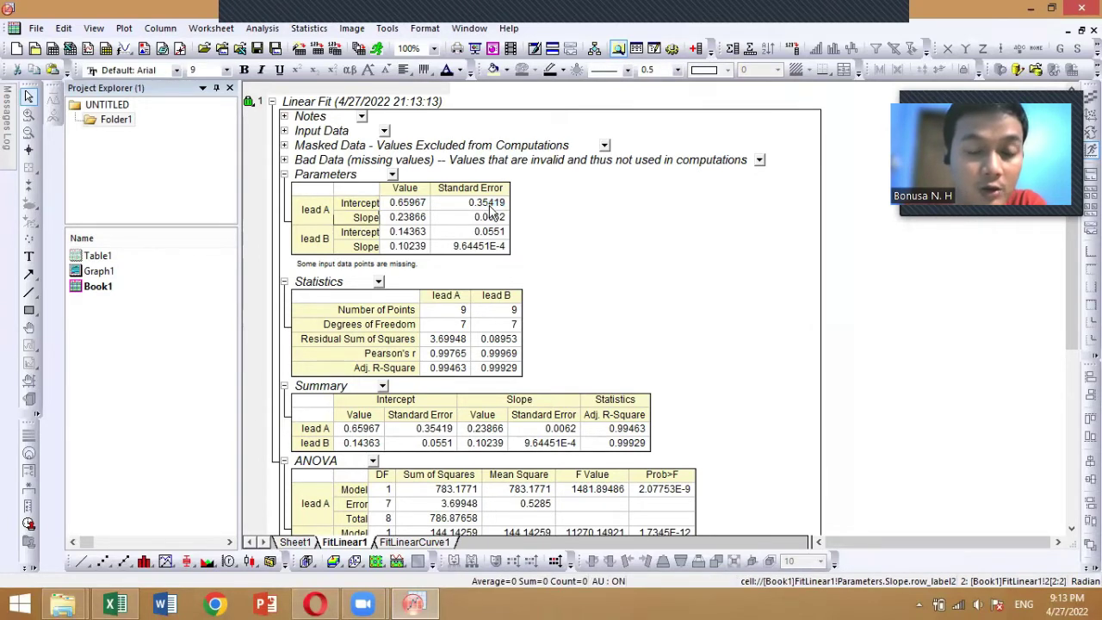
left_click(496, 205)
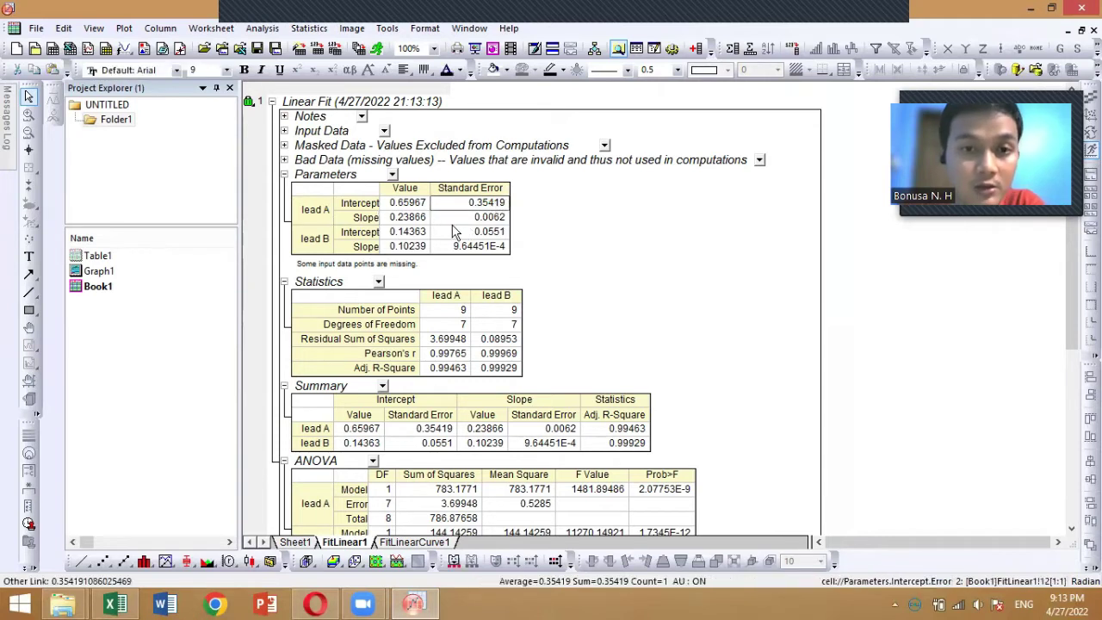
left_click(497, 219)
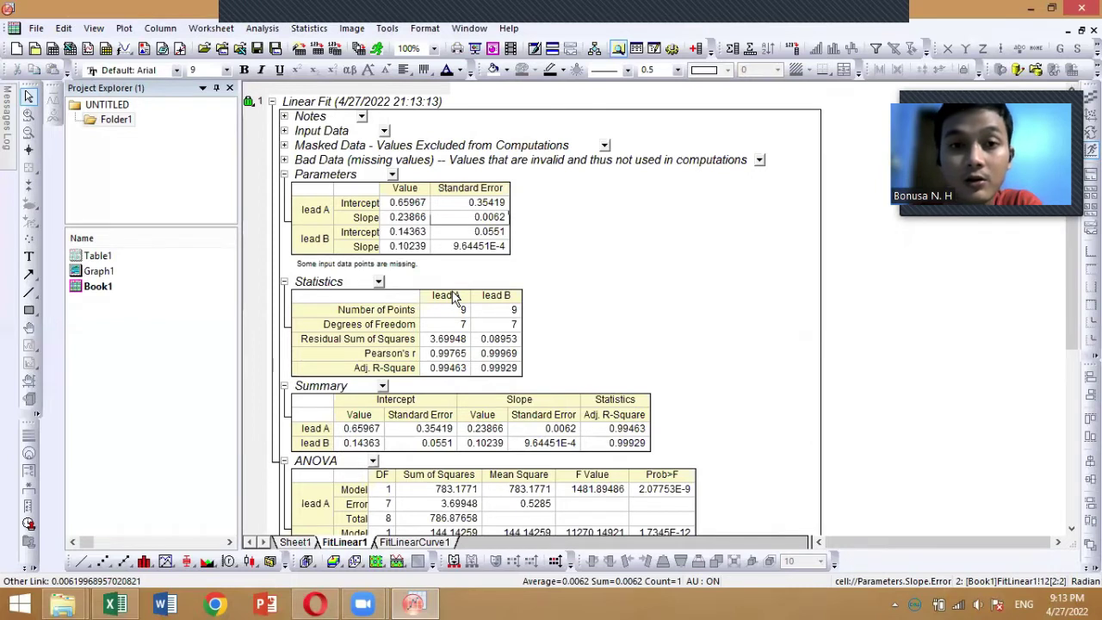
left_click(409, 251)
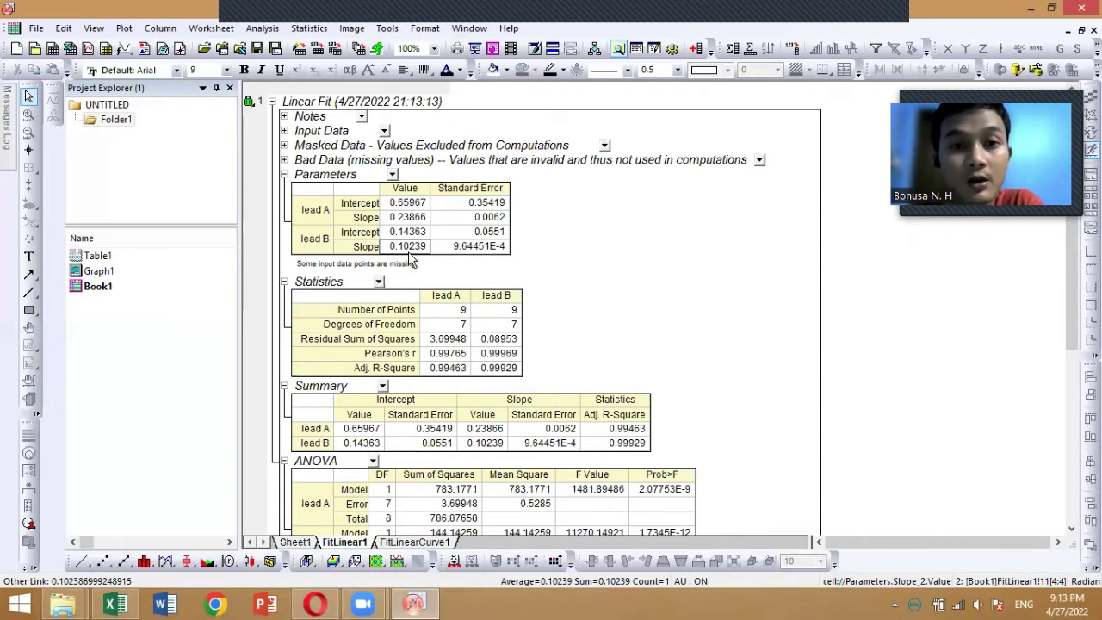
left_click(422, 236)
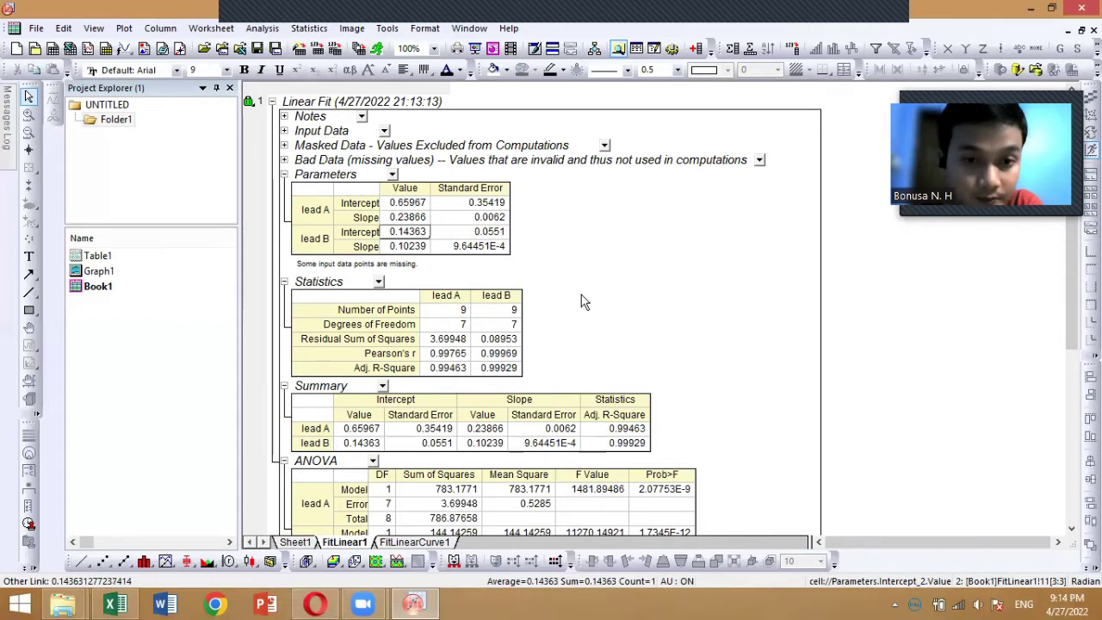
left_click(456, 370)
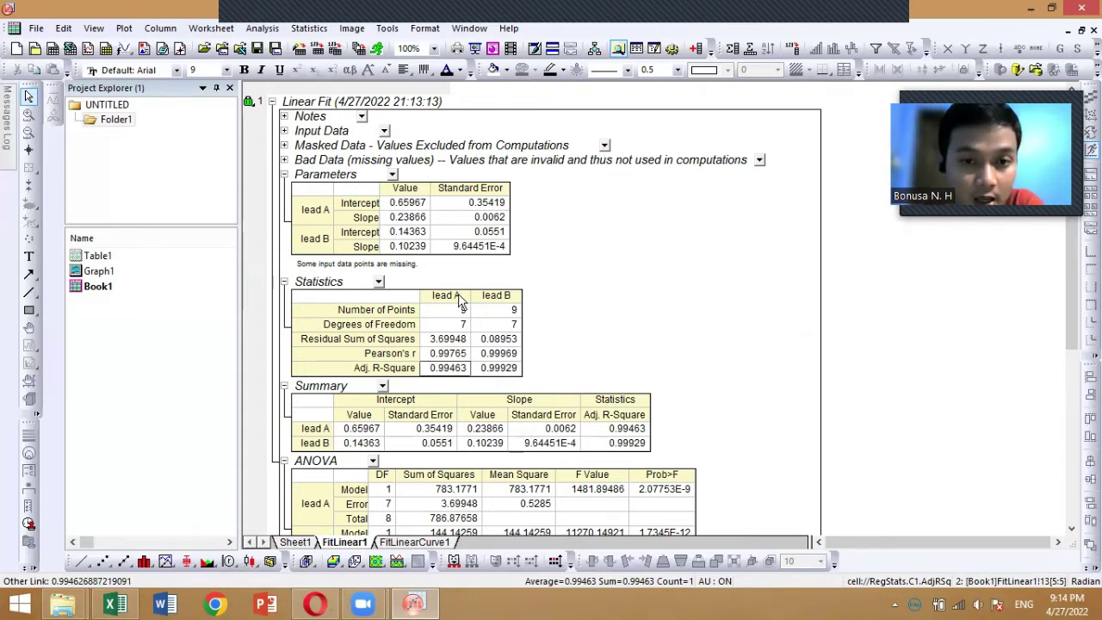
left_click(461, 359)
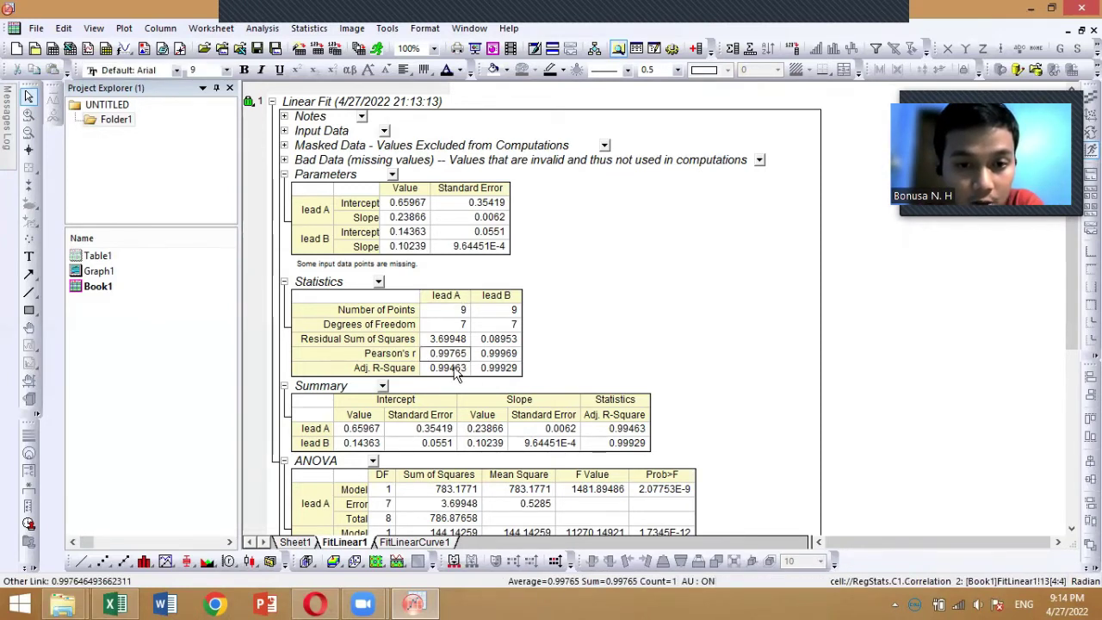
left_click(456, 371)
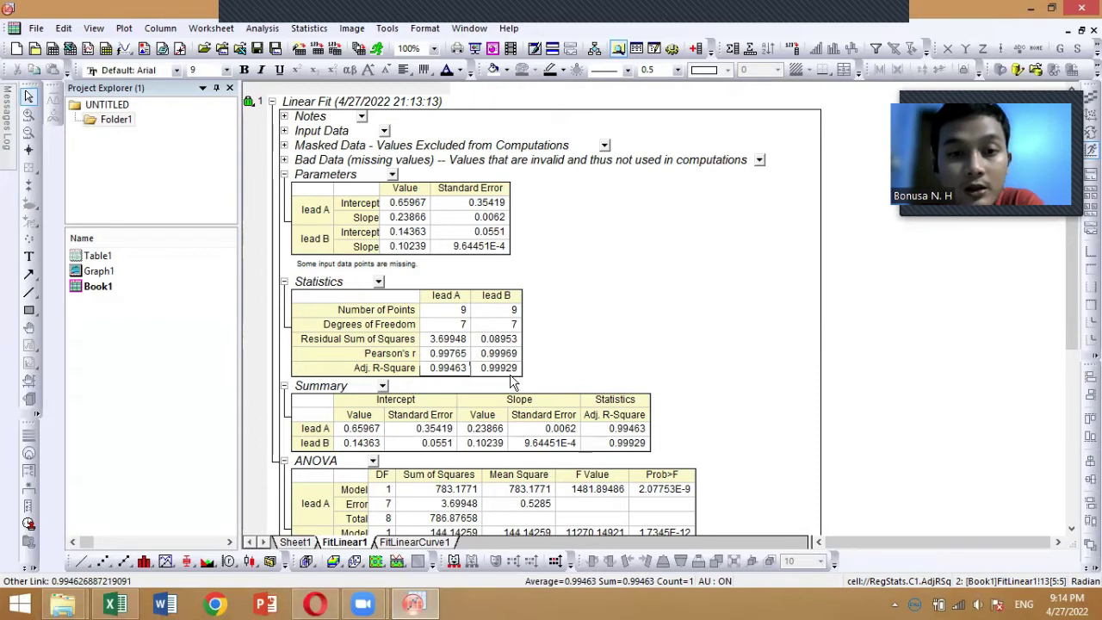
left_click(506, 370)
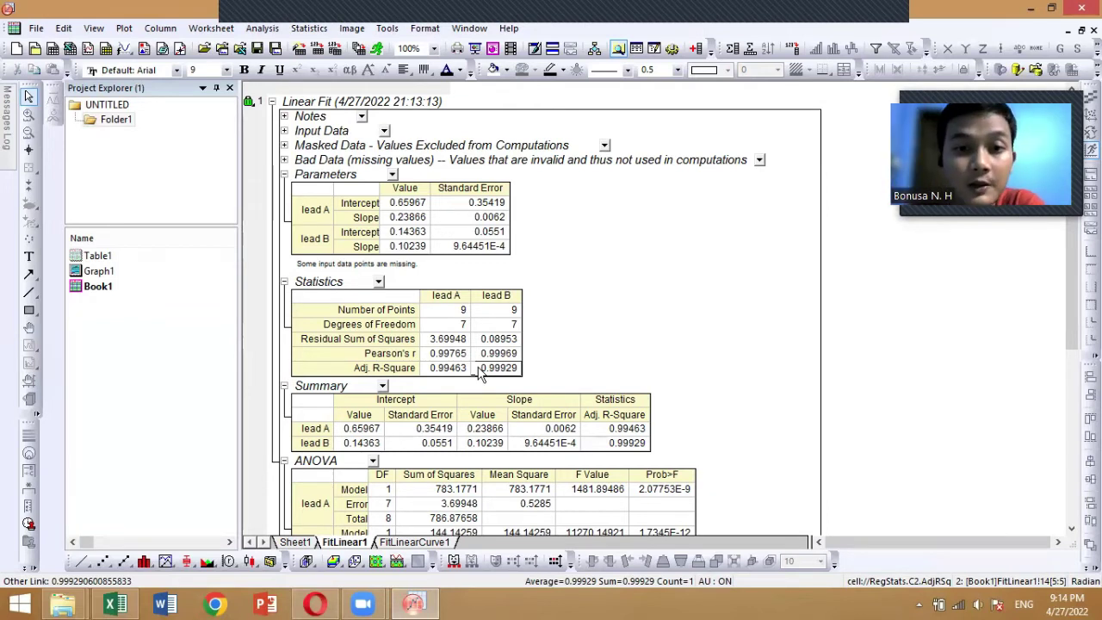
left_click(591, 367)
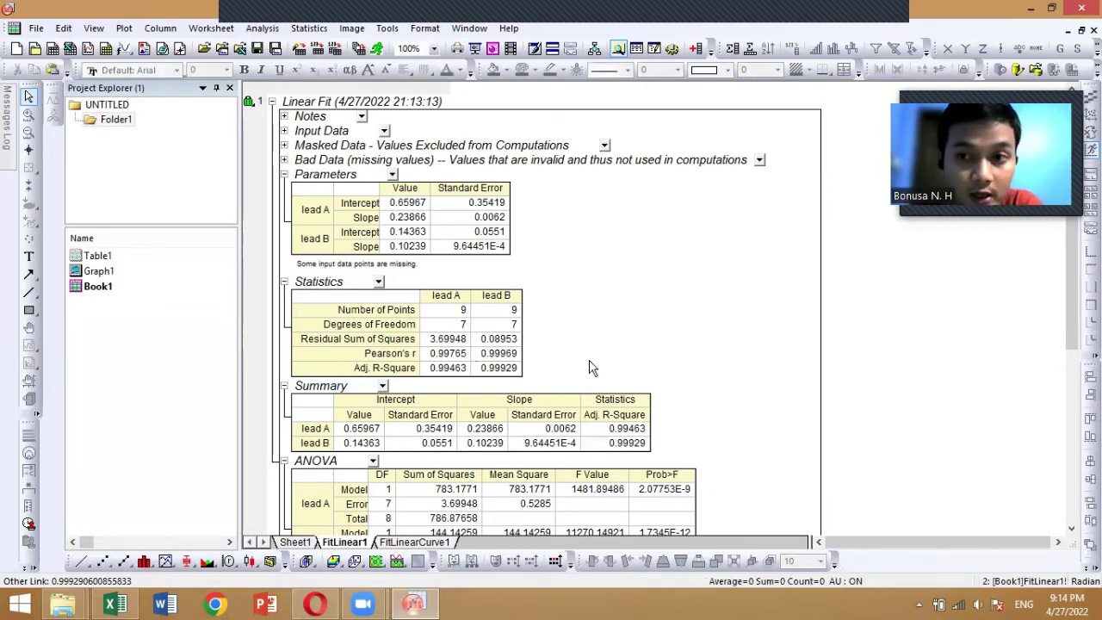
In Graph1, move the fit results table to the plot's upper left and the legend outside the plot's right edge.
double_click(177, 276)
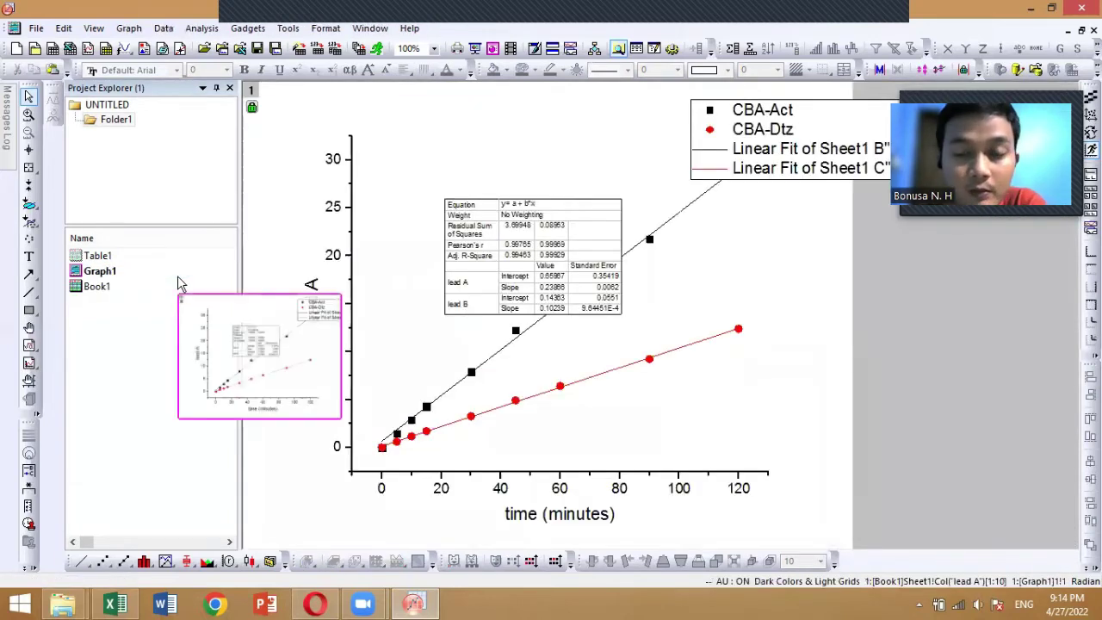
left_click(549, 207)
left_click_drag(550, 207, 478, 163)
left_click_drag(863, 124, 965, 277)
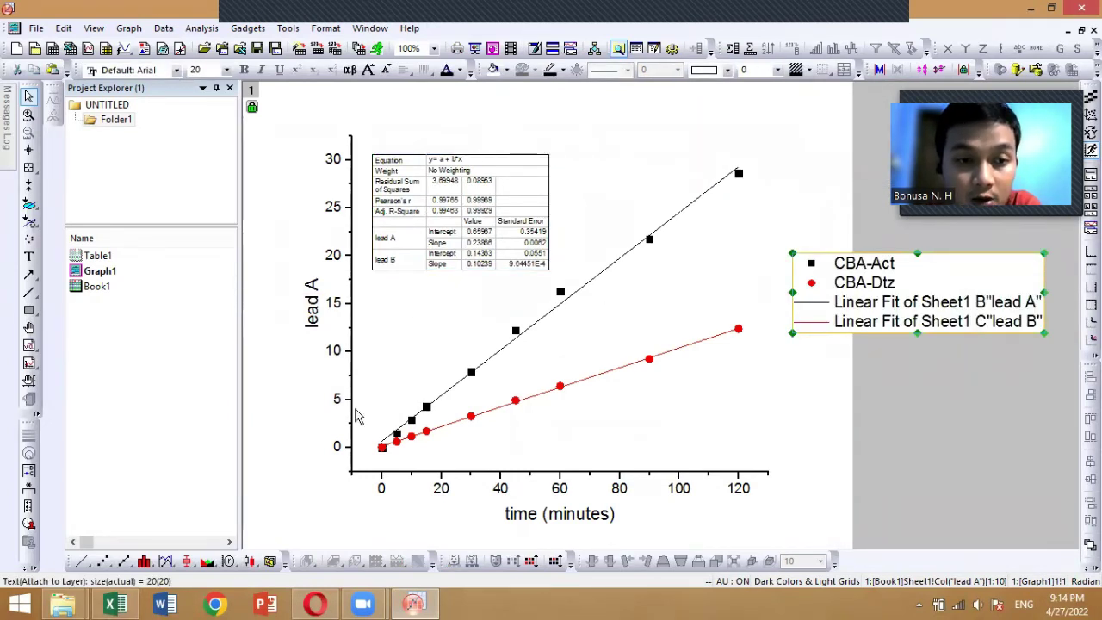
Review the FitLinear1 report in Book1, covering the parameters, statistics, summary, ANOVA, fitted curves and residual plots.
double_click(120, 287)
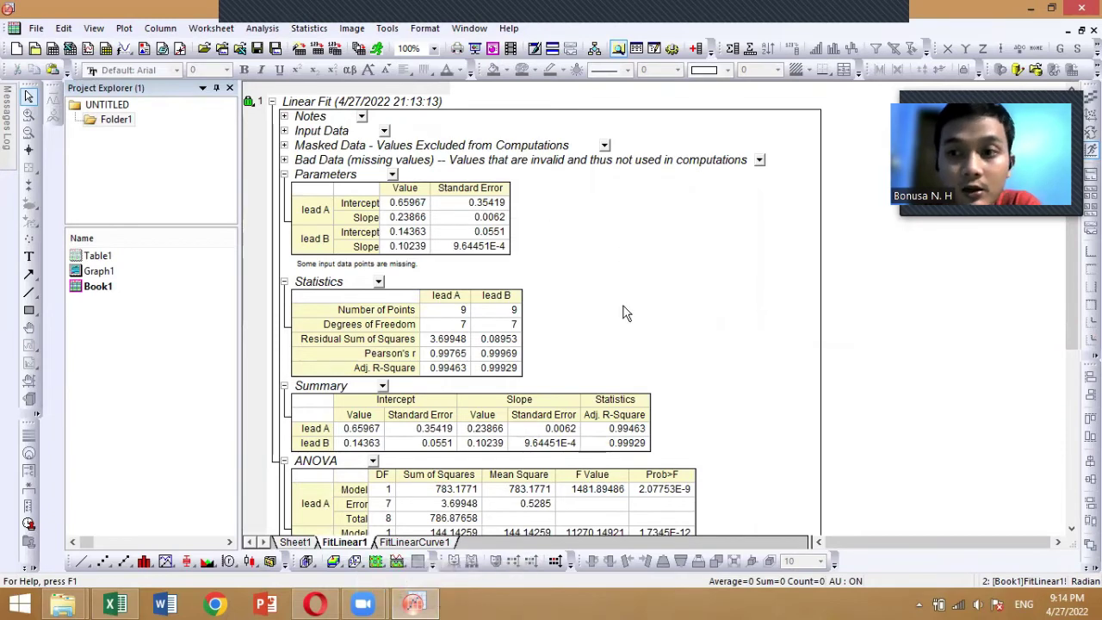
left_click_drag(1068, 284, 1076, 431)
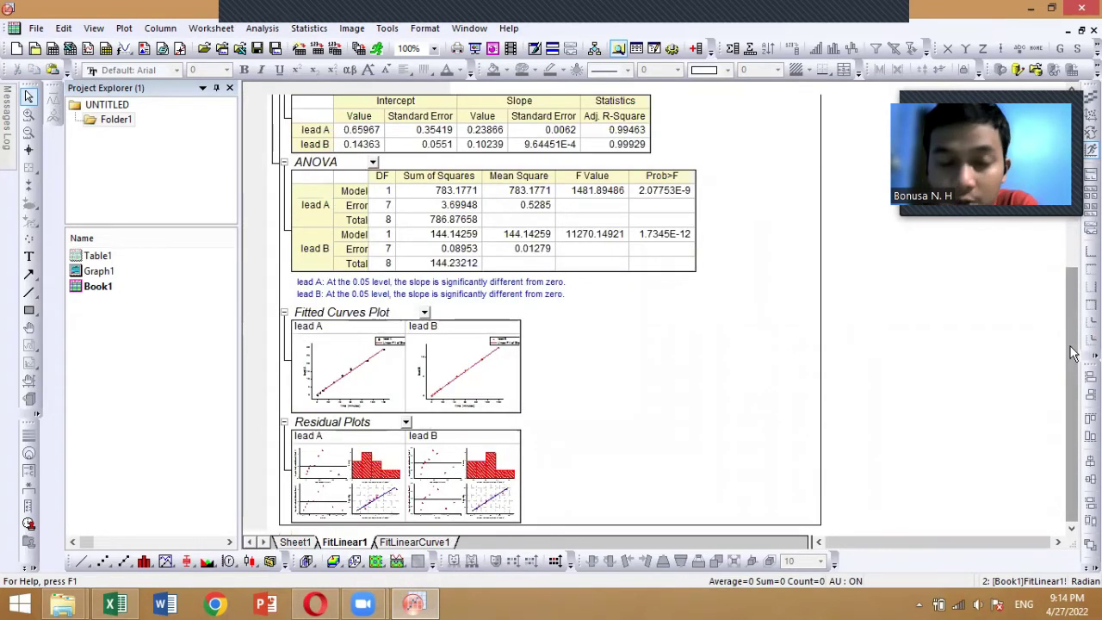
scroll(1072, 353, "up", 5)
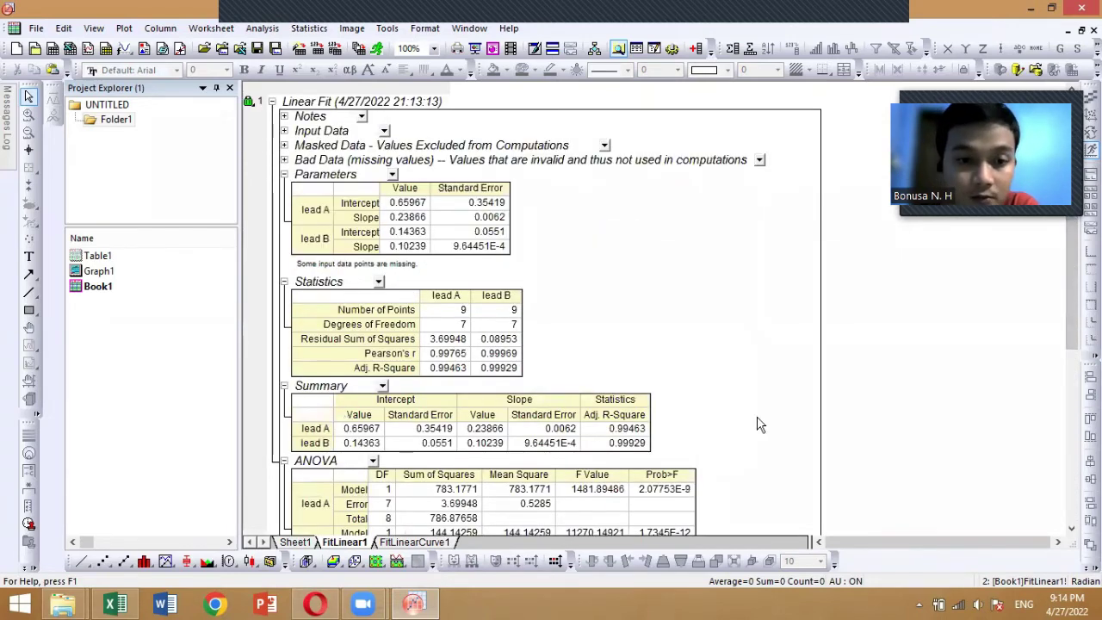
Return to Graph1 and move the legend fully beyond the page's right edge, slightly higher than before.
double_click(184, 272)
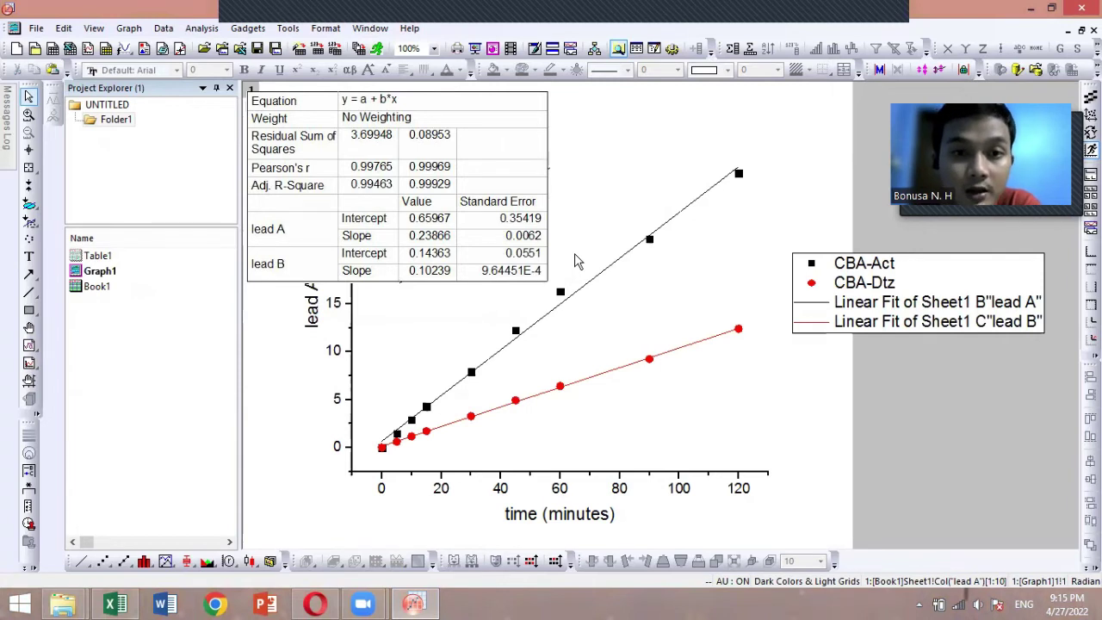
left_click(550, 169)
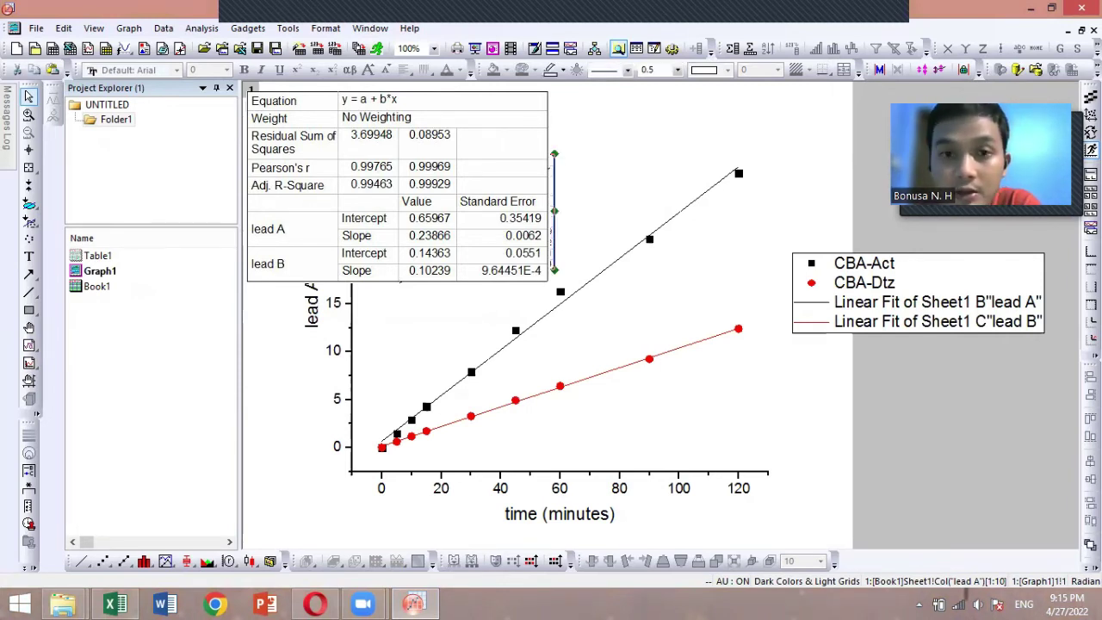
left_click(607, 186)
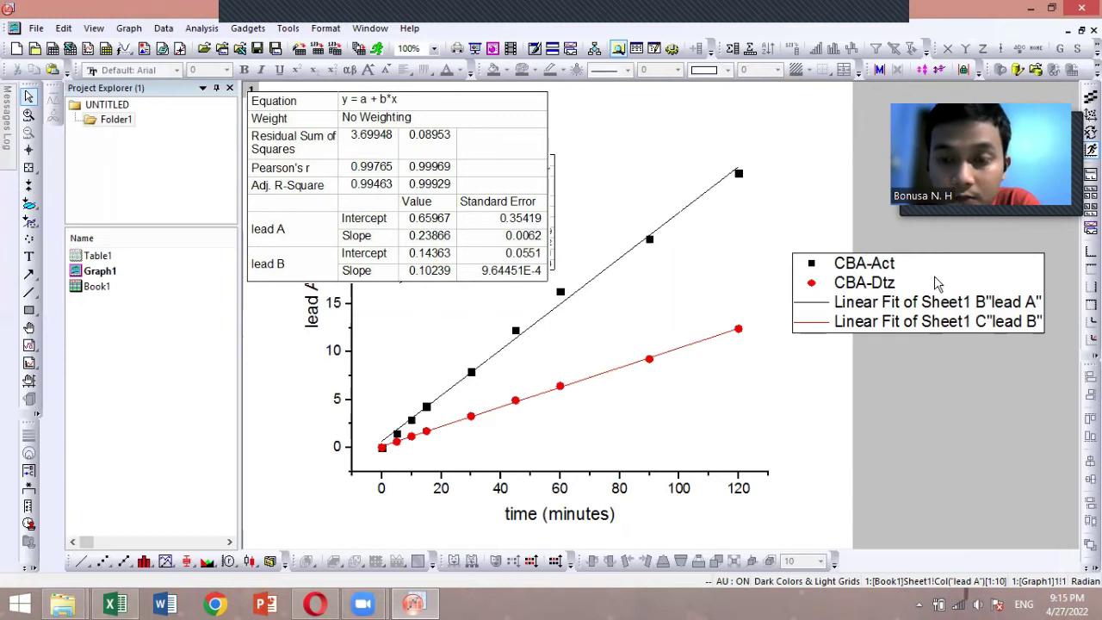
left_click(988, 276)
left_click_drag(989, 276, 1059, 273)
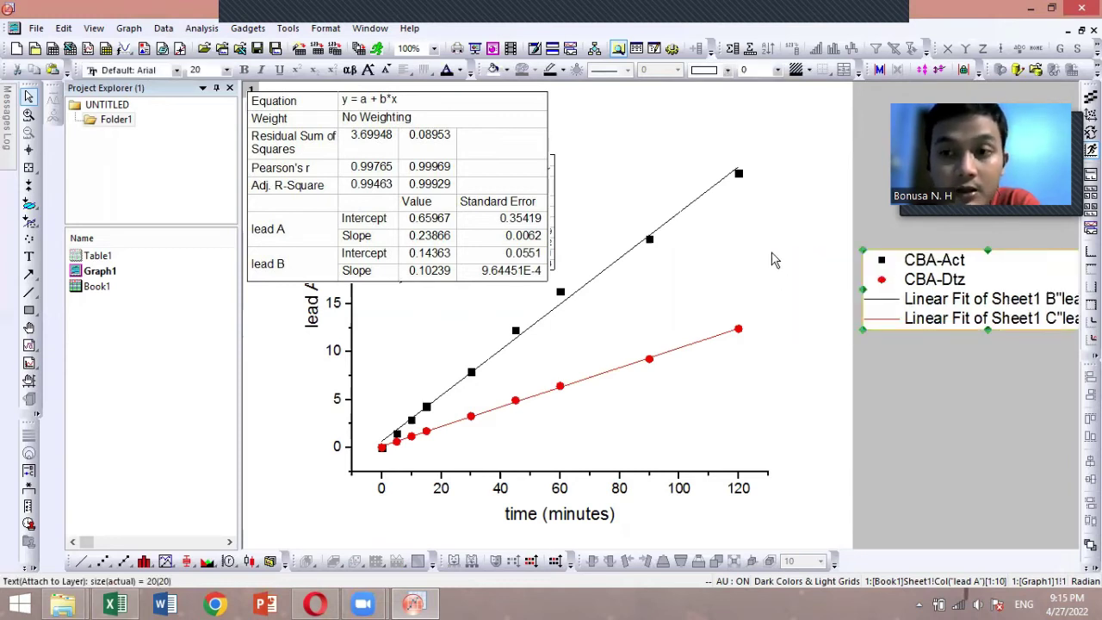
left_click(887, 213)
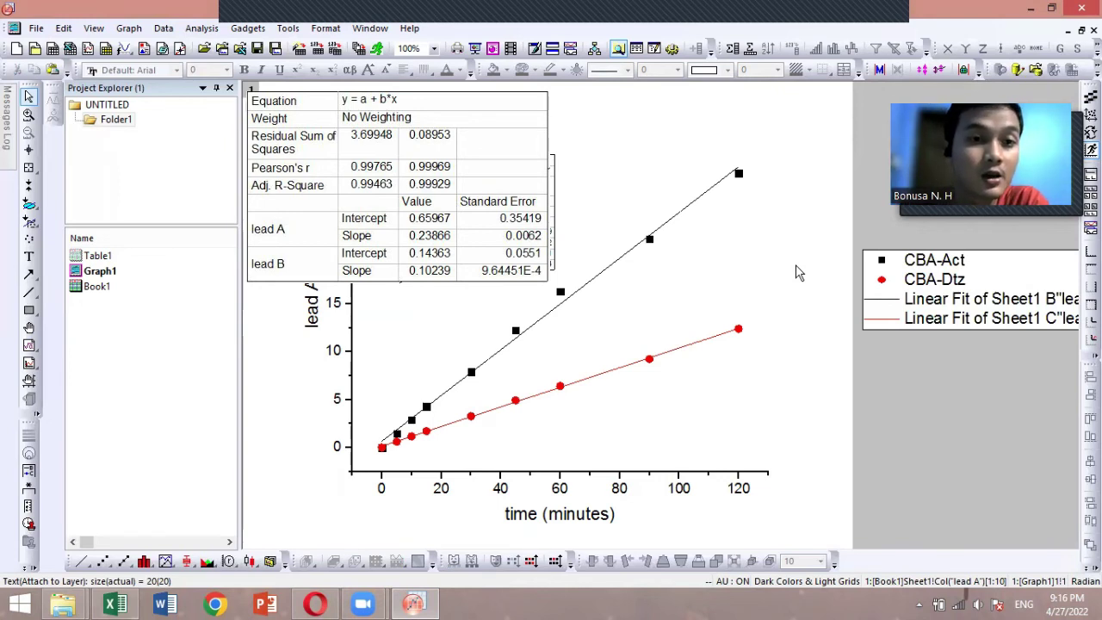
left_click(1006, 305)
mouse_move(1008, 306)
left_mouse_down()
mouse_move(1006, 283)
mouse_move(1016, 288)
left_mouse_up()
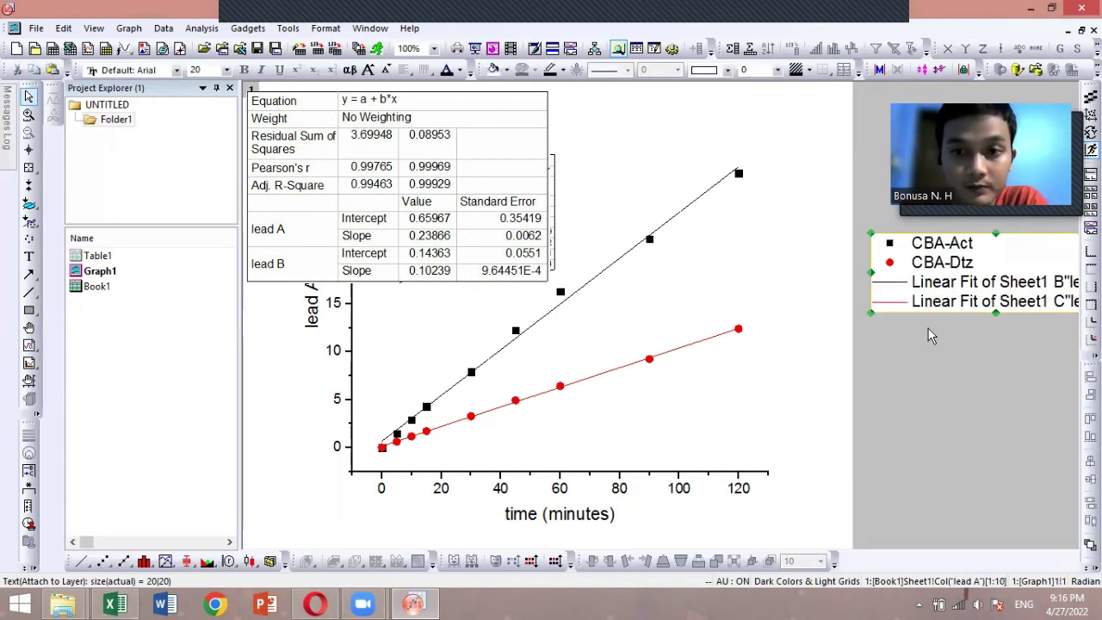